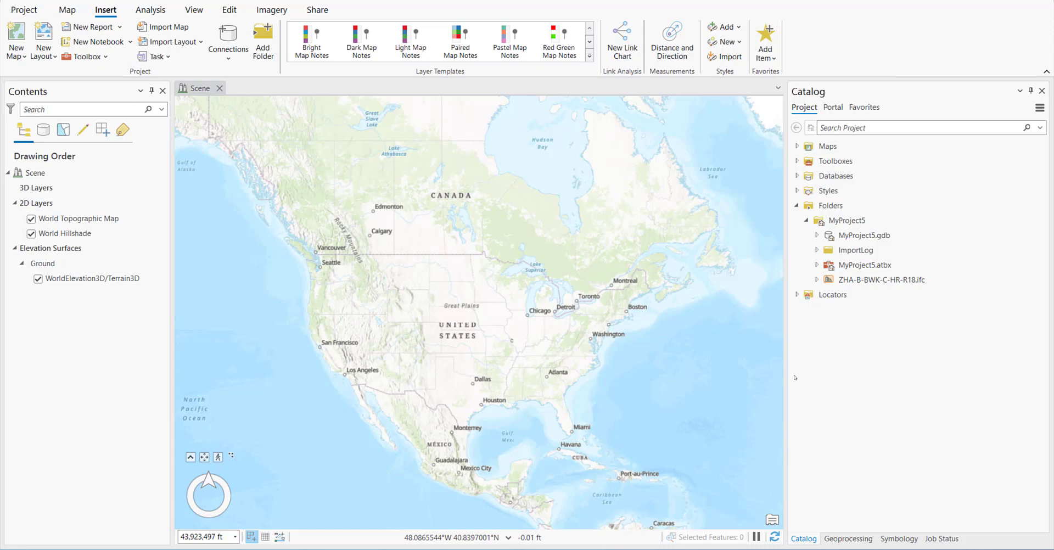
Open the ZHA-B-BWK-C-HR-R18.ifc properties and check rotation -0, scale 1, and zero X/Y/Z shifts
right_click(846, 280)
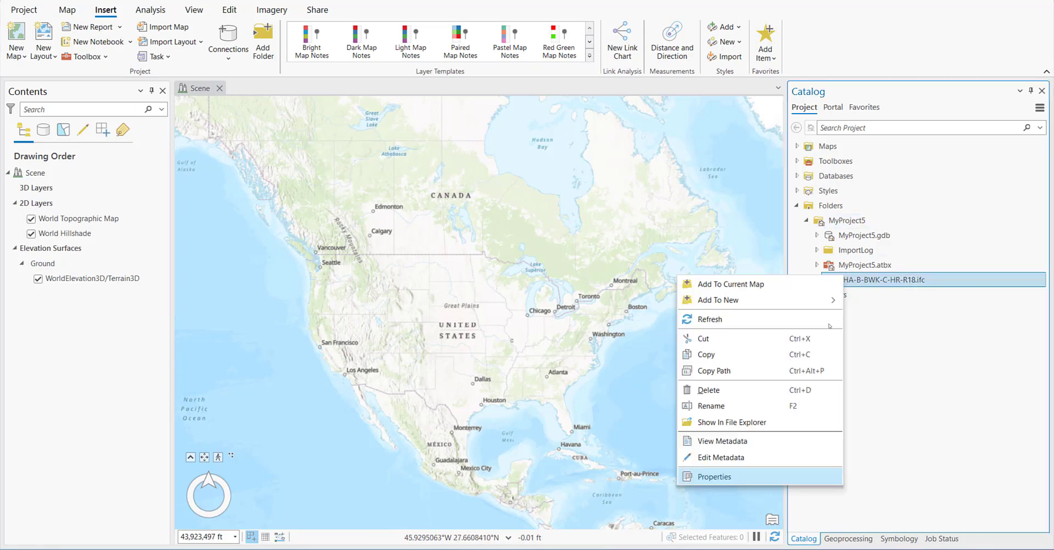
click(715, 477)
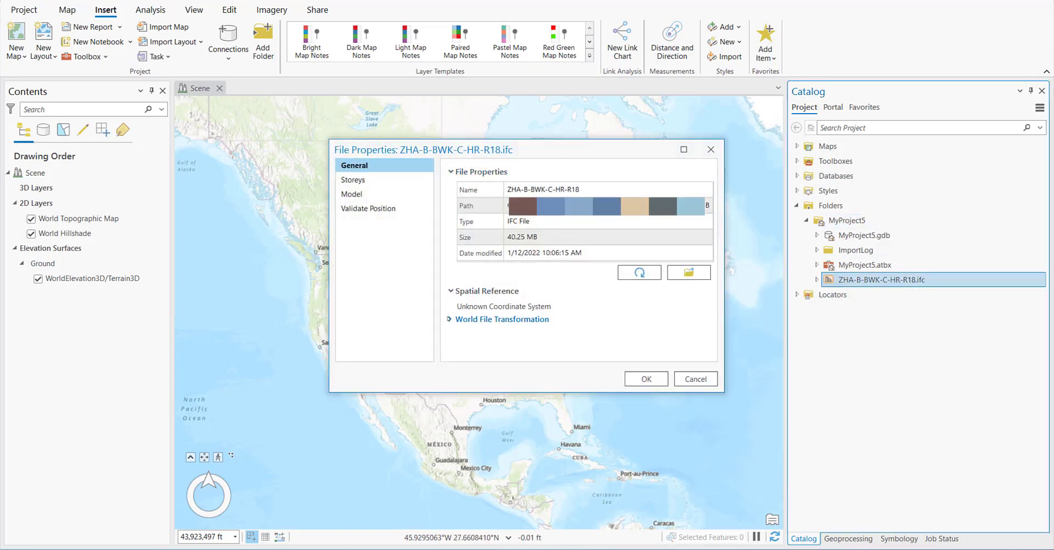
click(450, 320)
click(373, 195)
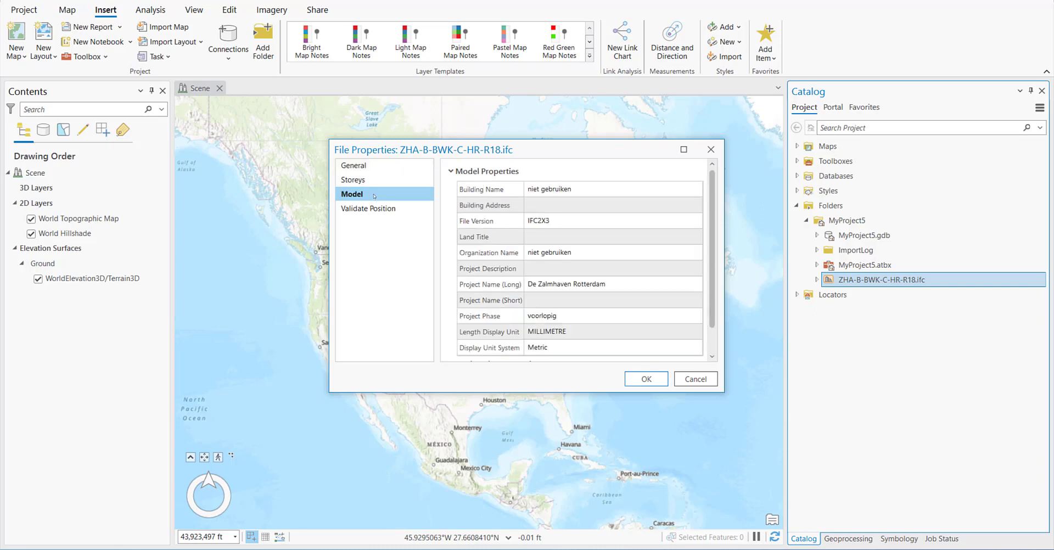
click(528, 224)
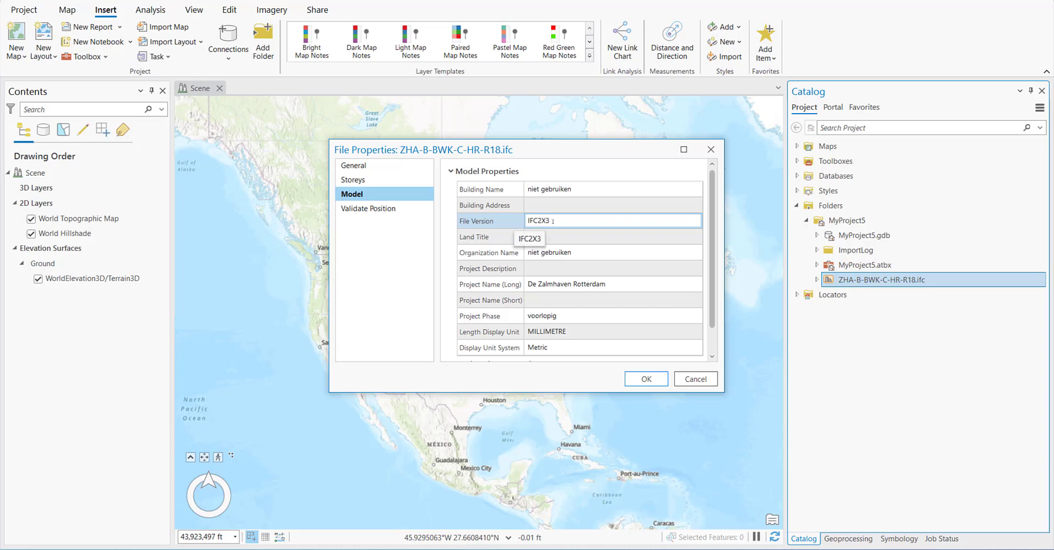
click(450, 171)
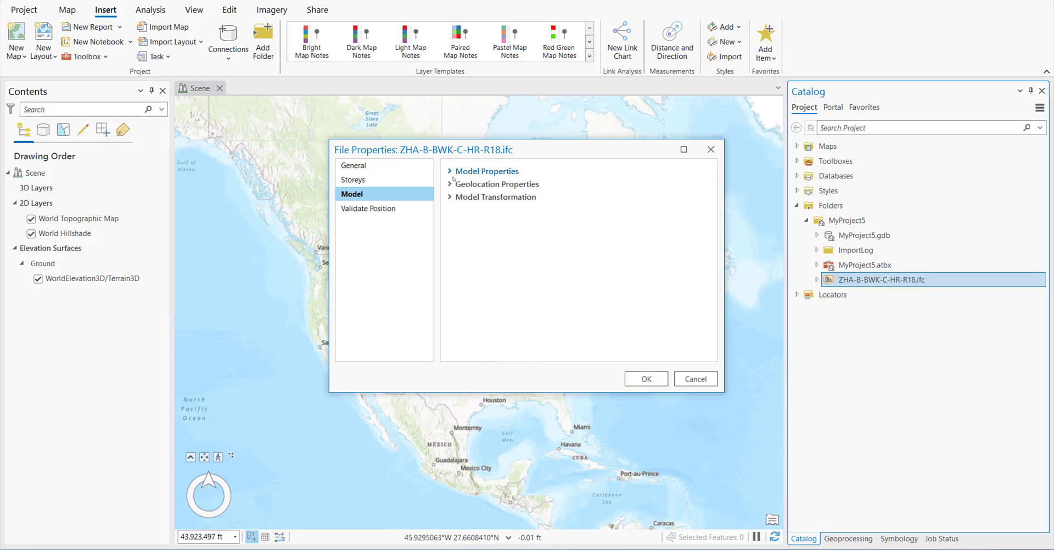
click(450, 184)
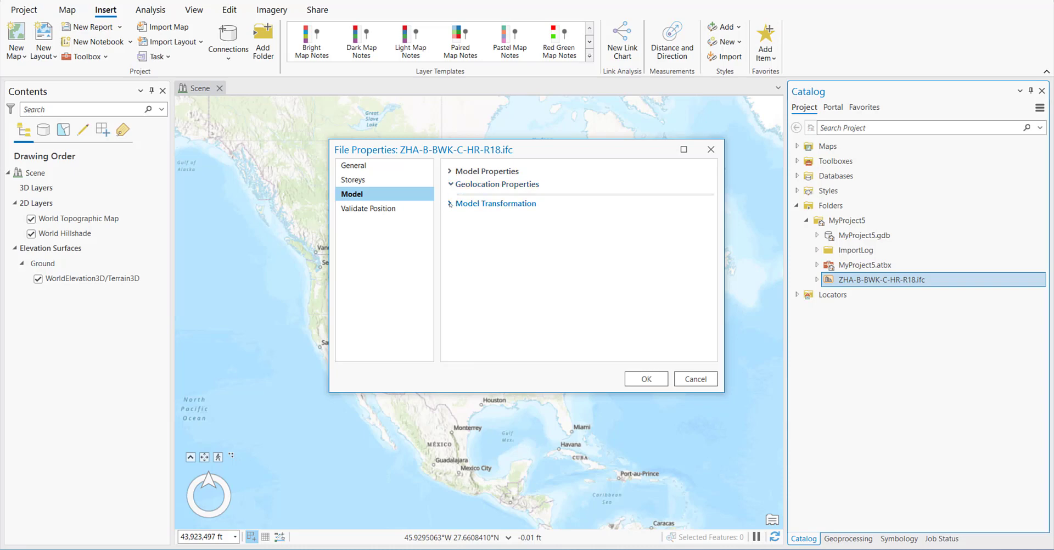
click(451, 204)
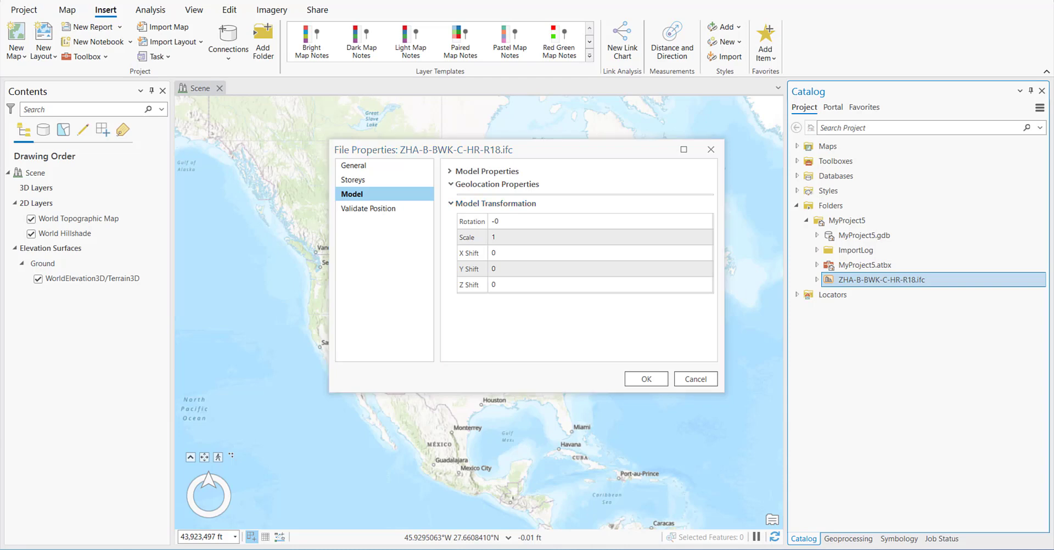
Assign RD_New as the IFC model's coordinate system from the Validate Position page
click(360, 209)
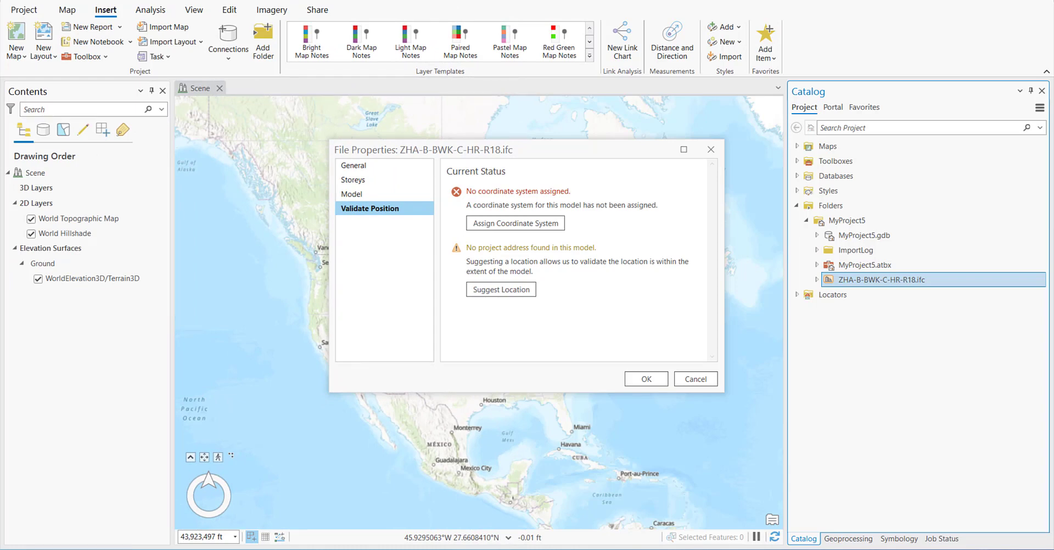
click(515, 223)
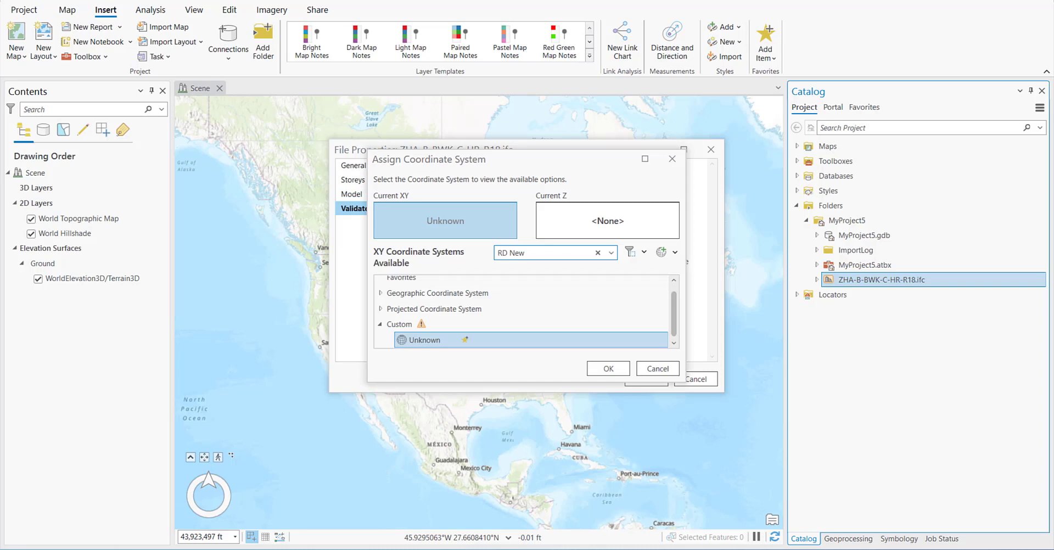
key(Return)
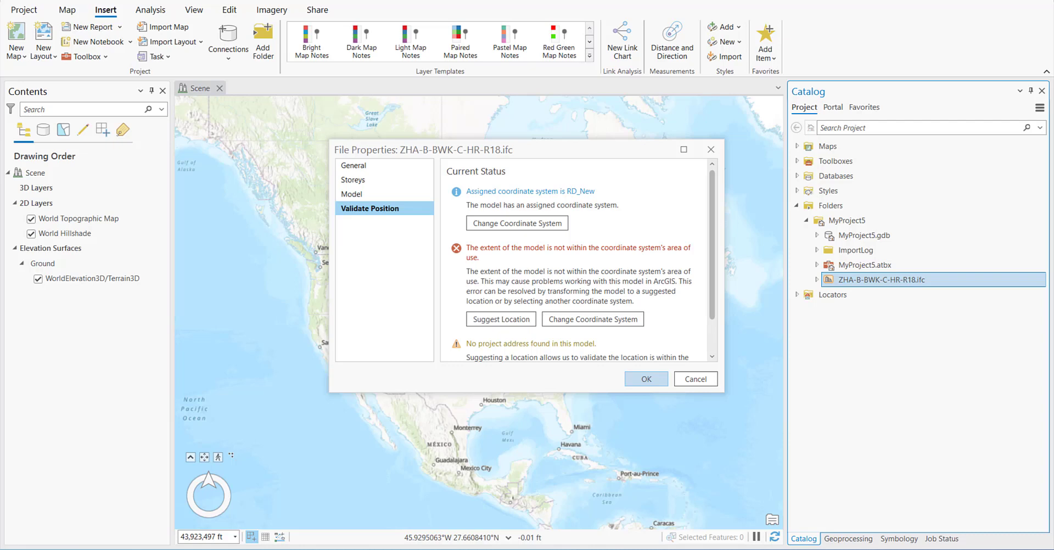
Set the suggested location to the building's Rotterdam address, candidate A, and transform the model there
click(501, 319)
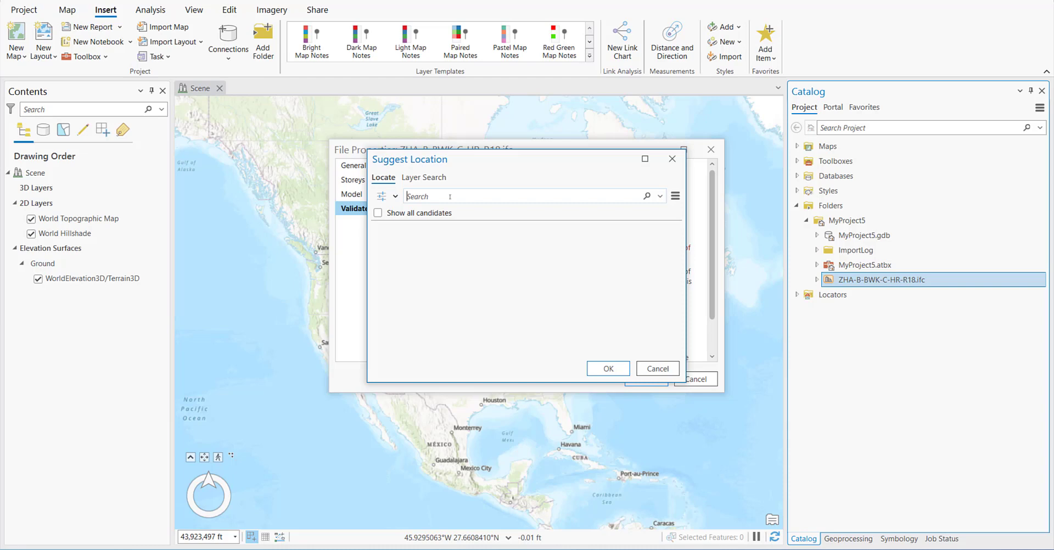
text(Gedempte Zalmhaven 4 E, 3011 BT Rotterdam, Netherlands)
key(Return)
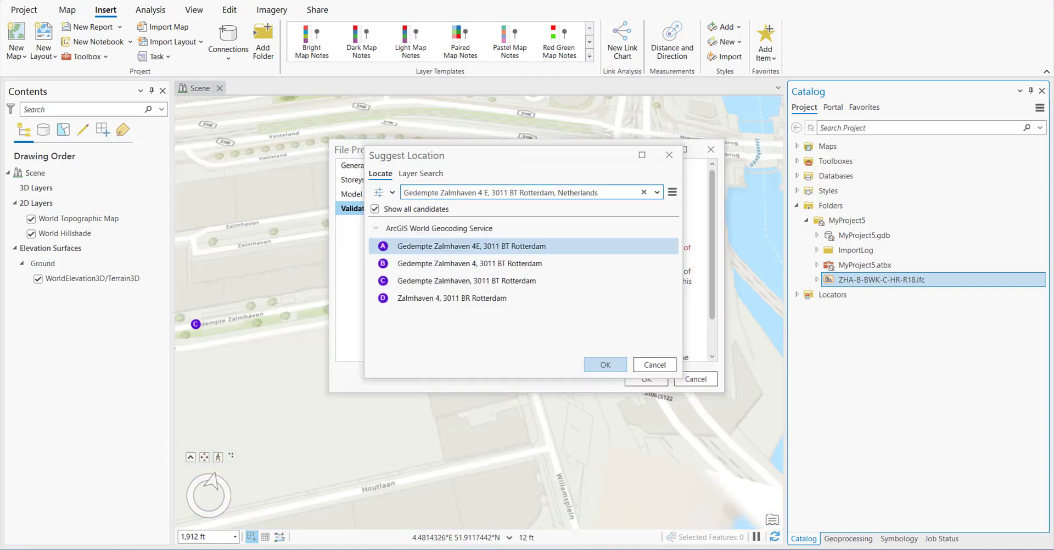
click(445, 252)
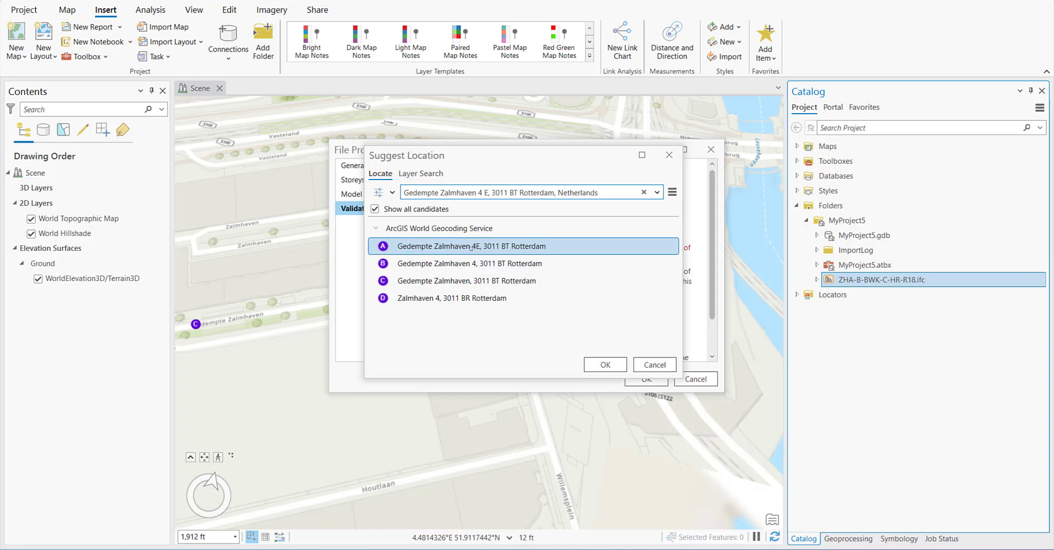
click(605, 365)
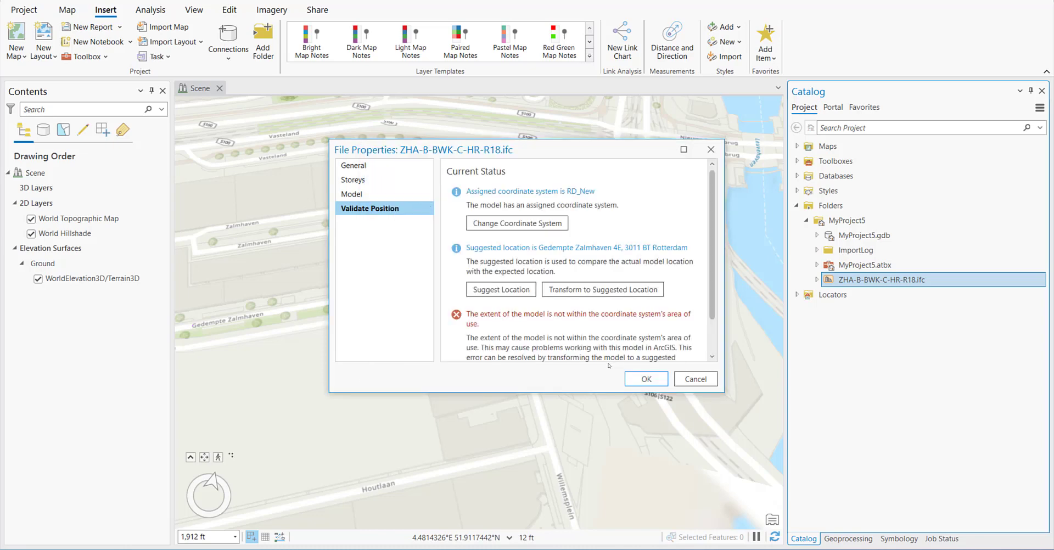
click(593, 295)
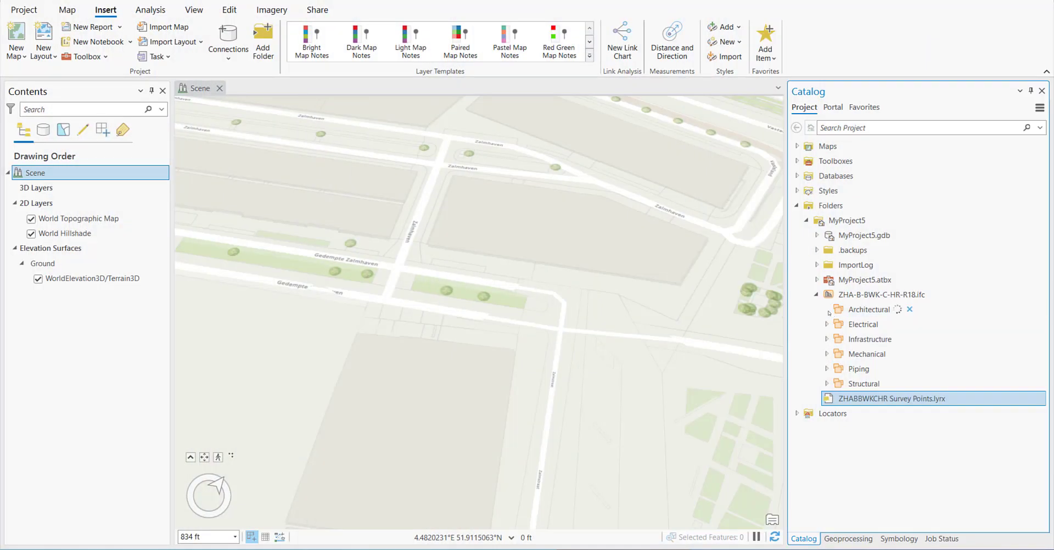
Locate the Slabs layer under the IFC file's Architectural group and bring up its layer options
double_click(898, 309)
click(912, 458)
scroll(914, 476, down, 3)
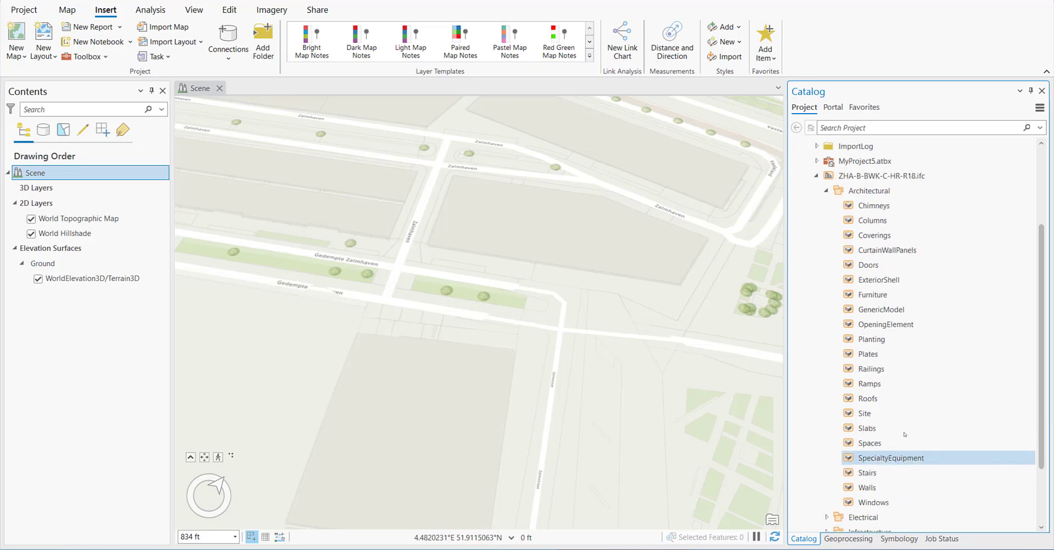
click(866, 429)
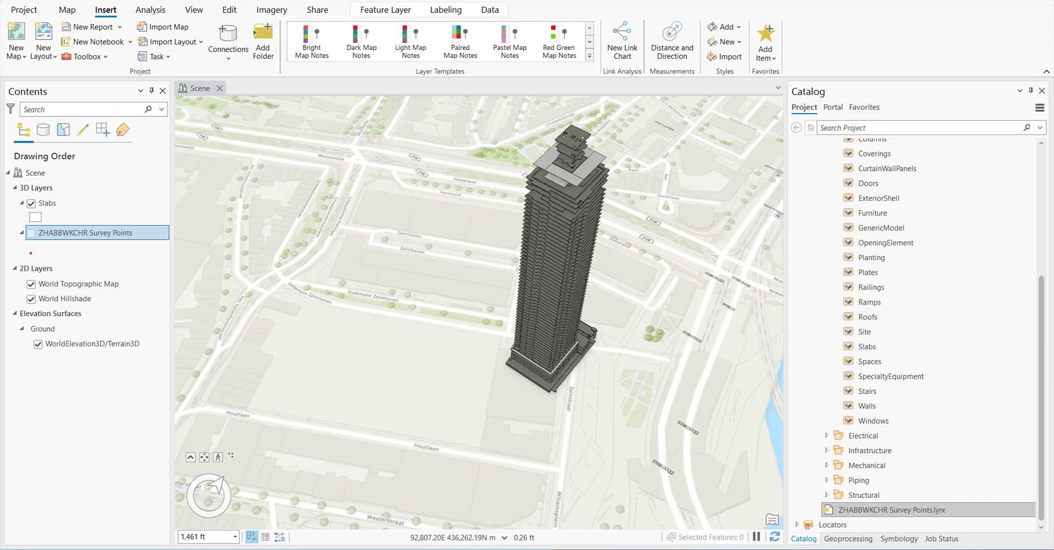
click(74, 199)
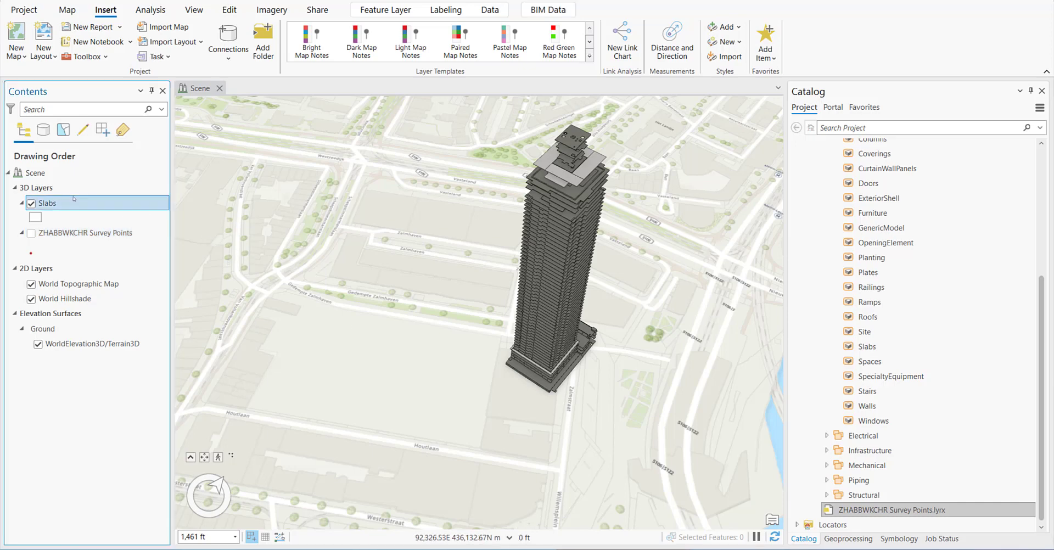
right_click(74, 199)
Apply the definition query BldgLevel <= 2 to the Slabs layer
click(110, 537)
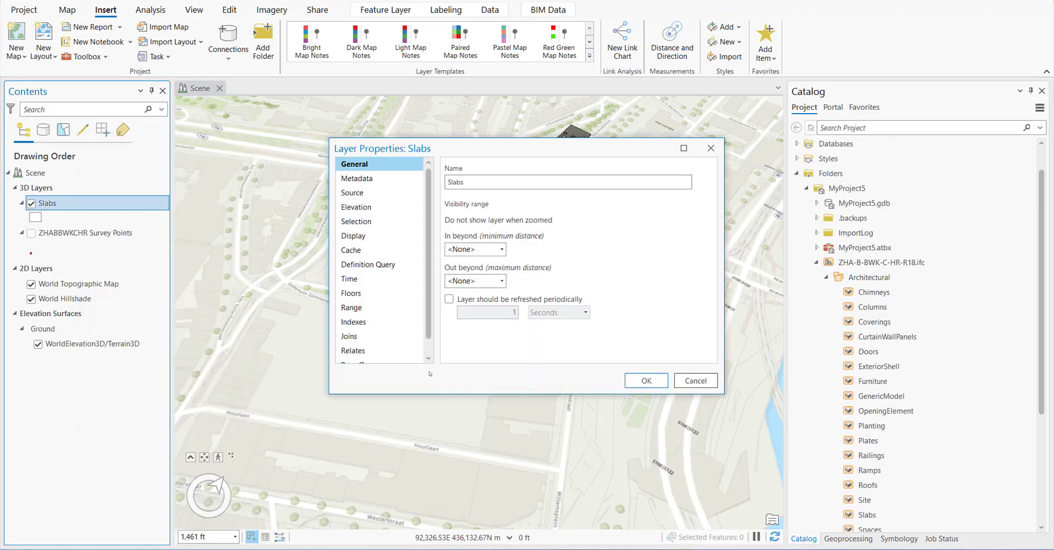
click(367, 264)
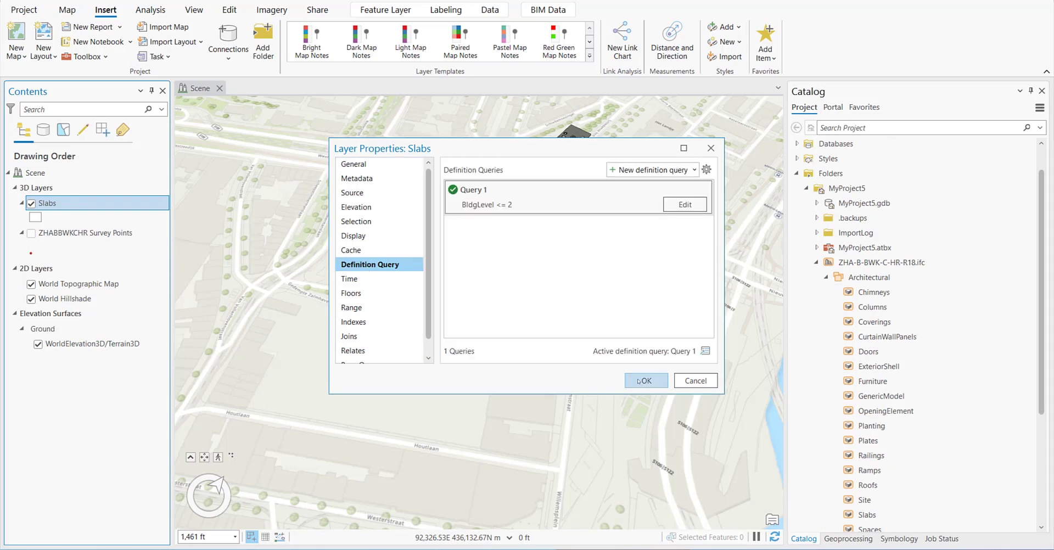
click(640, 380)
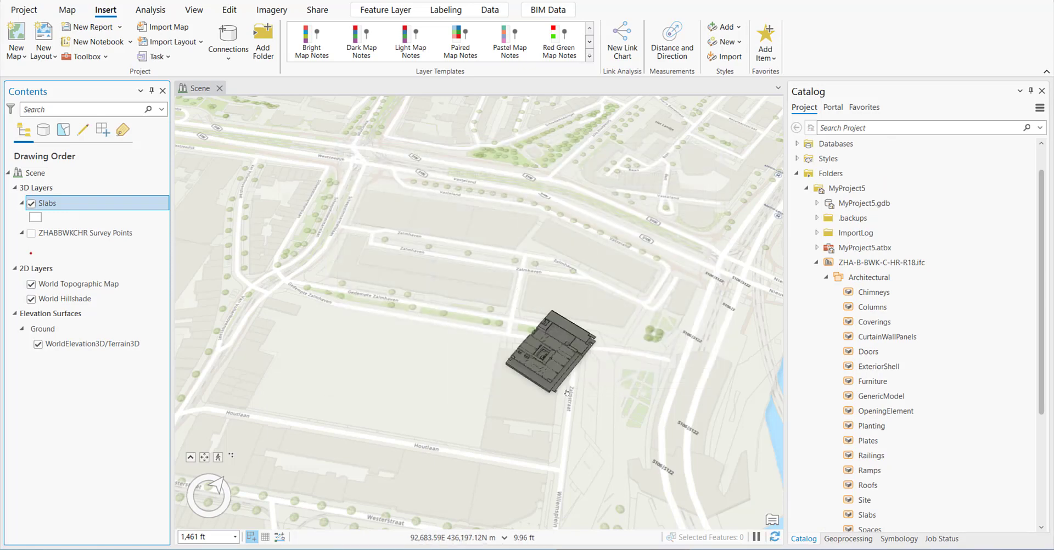
Turn on the ZHABBWKCHR Survey Points layer and switch to a top-down map view
scroll(568, 392, up, 5)
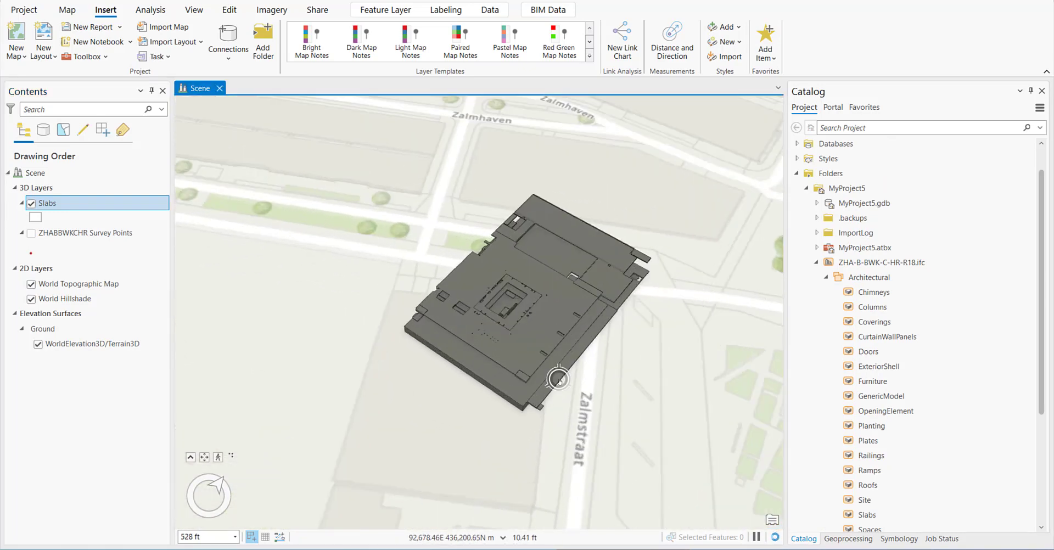
scroll(558, 378, down, 2)
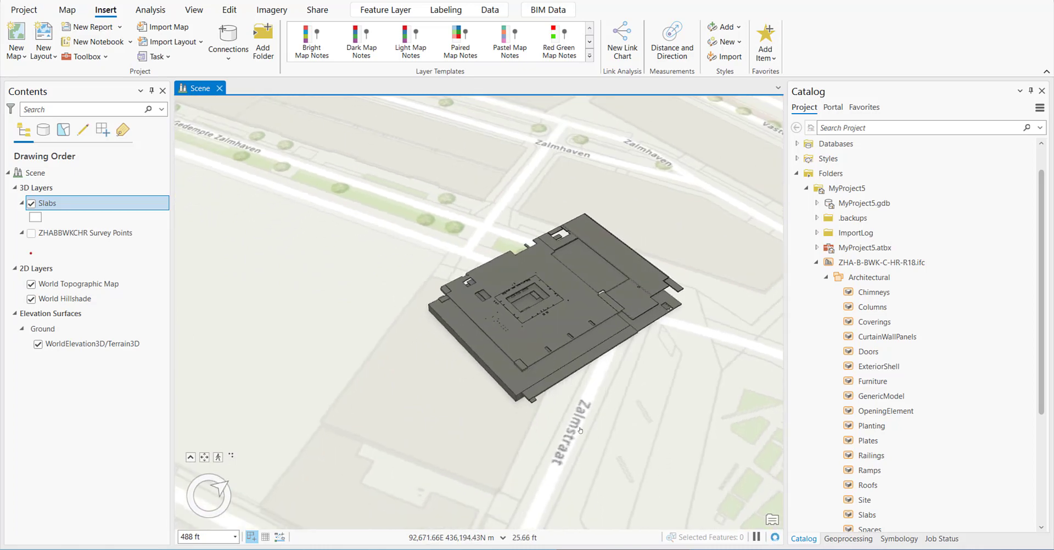
click(32, 233)
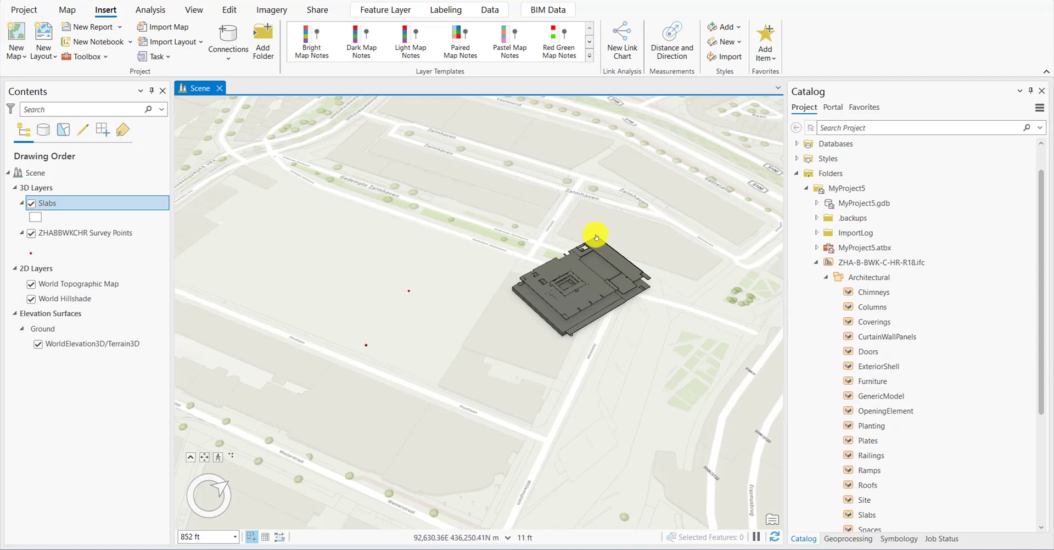
click(367, 348)
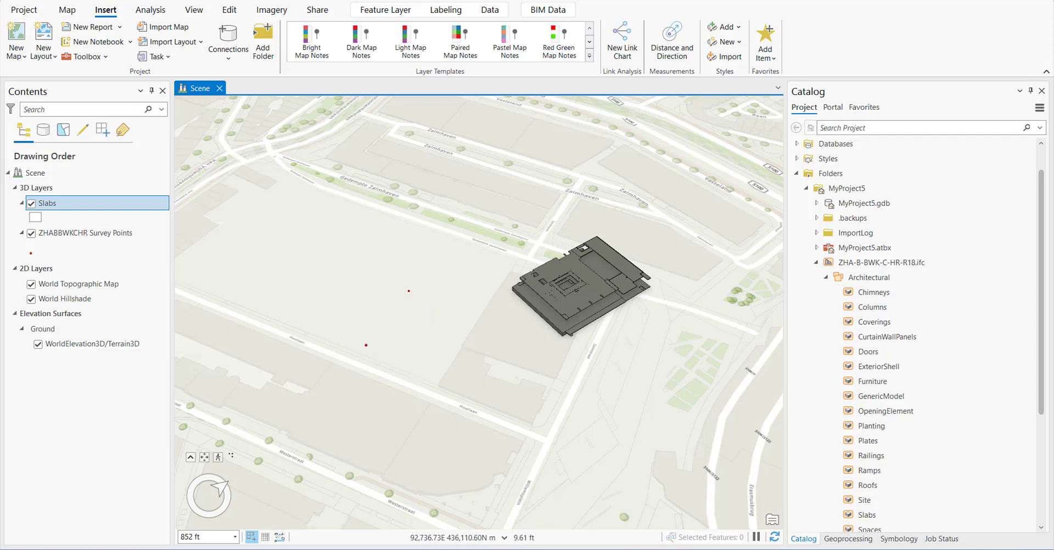
Start georeferencing the Slabs layer and rotate the slab footprint around its centre
click(537, 10)
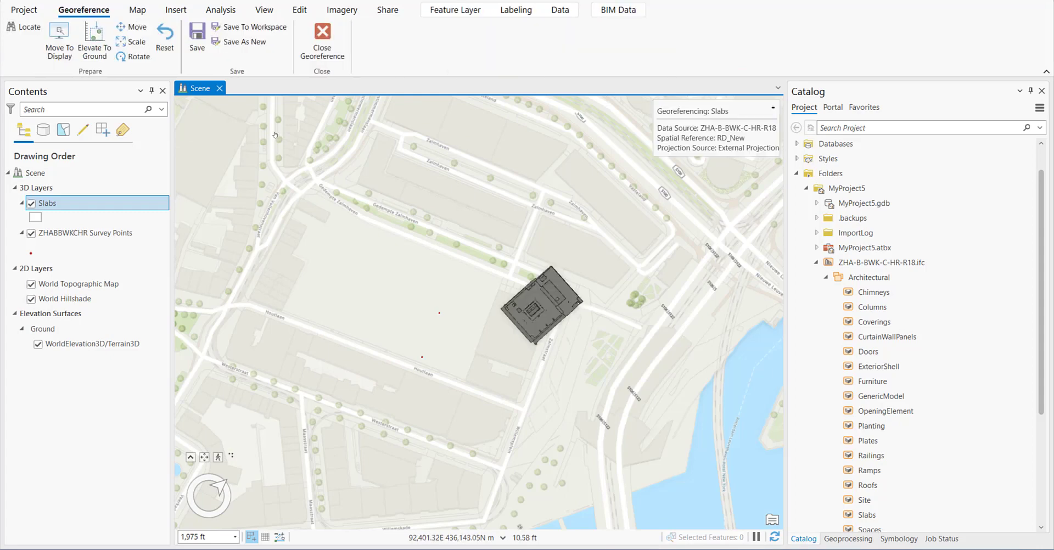
click(134, 28)
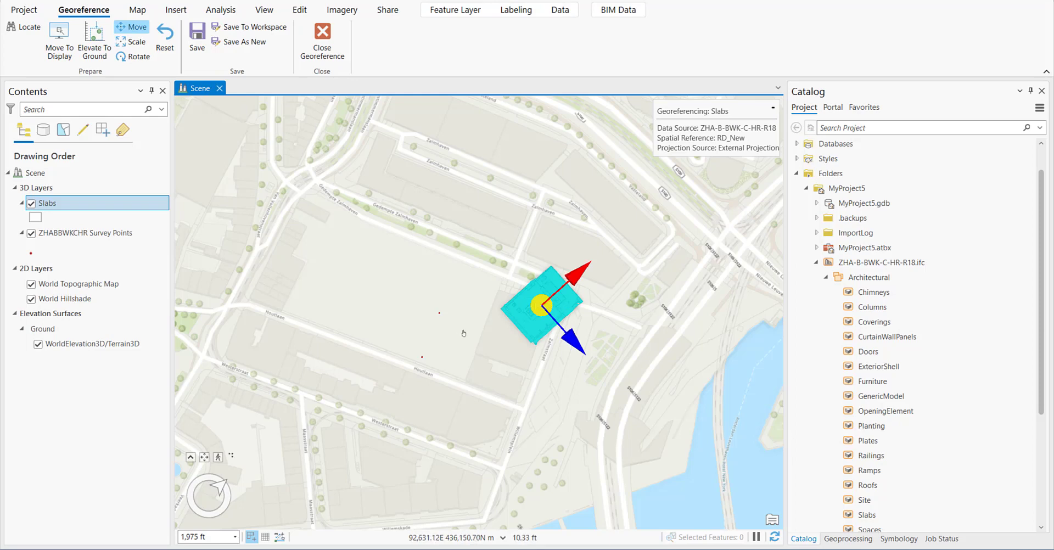
click(134, 57)
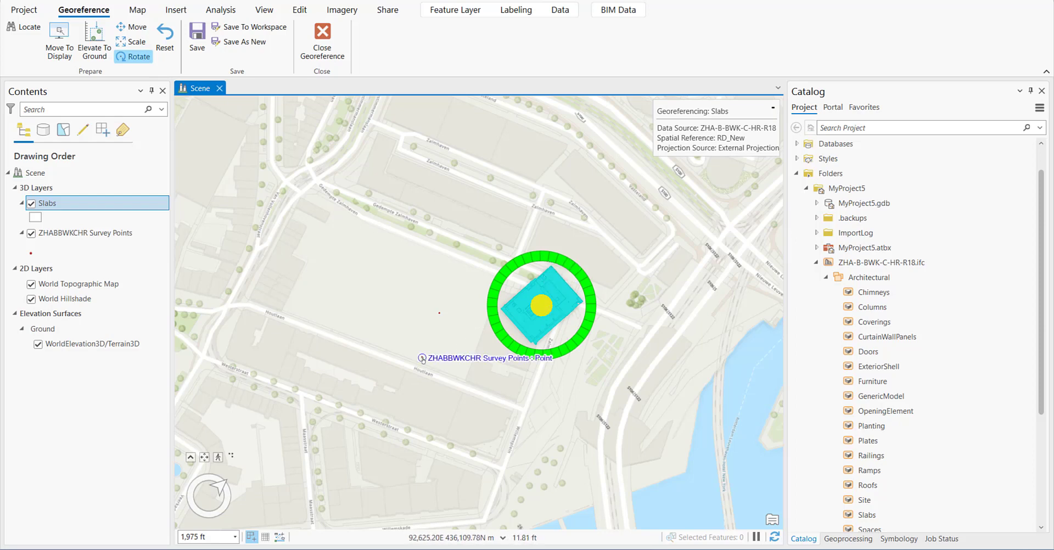
drag(534, 352, 612, 303)
Move the slabs so their corner vertex lands on the red survey point, then save, overwriting the georeference file
click(131, 26)
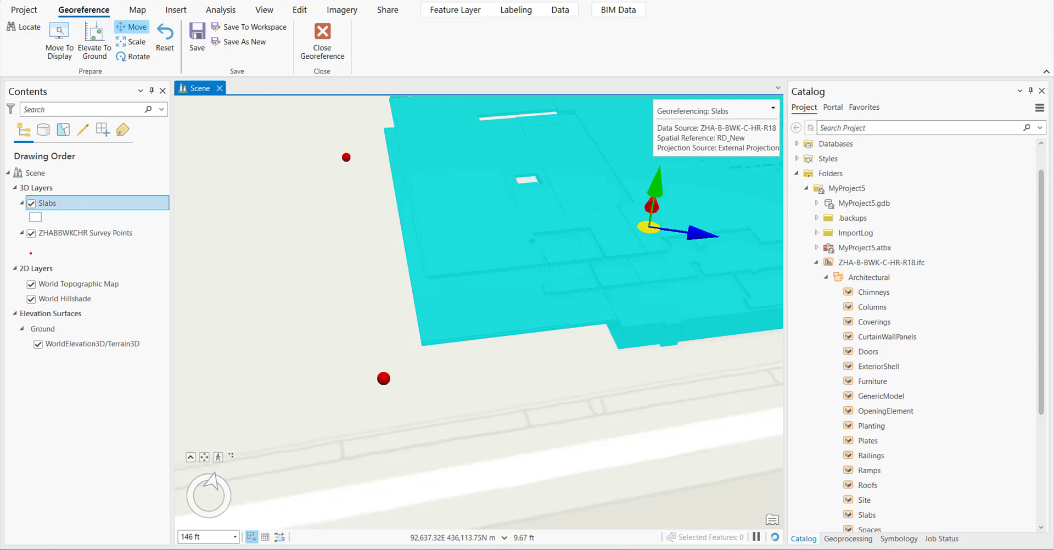
ctrl+click(424, 341)
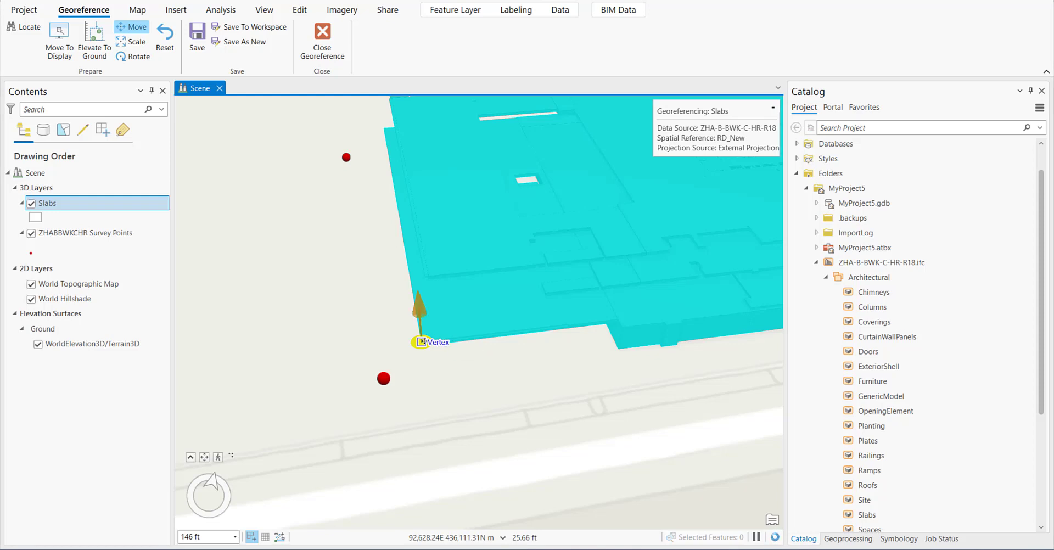
drag(415, 317, 412, 337)
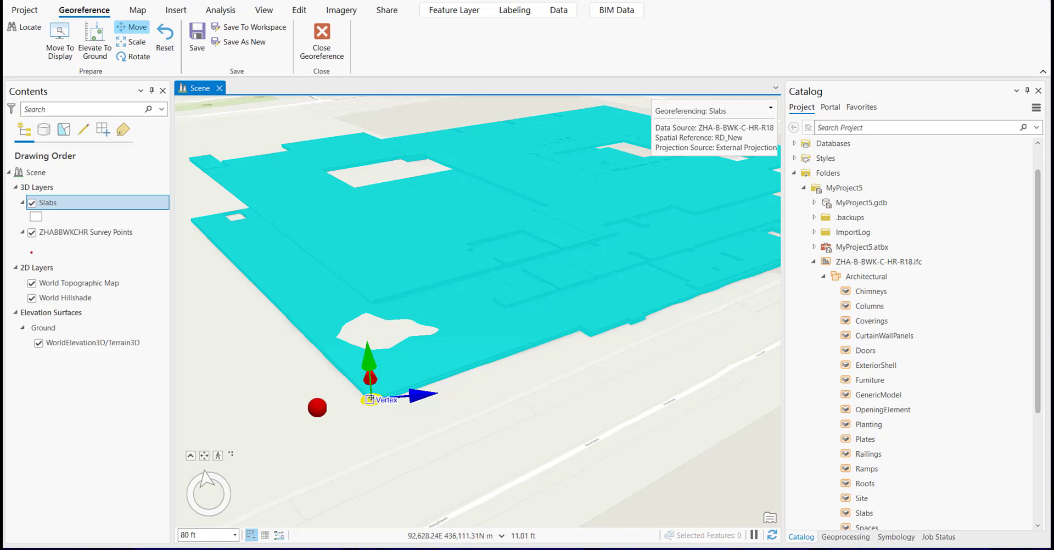
drag(370, 399, 320, 415)
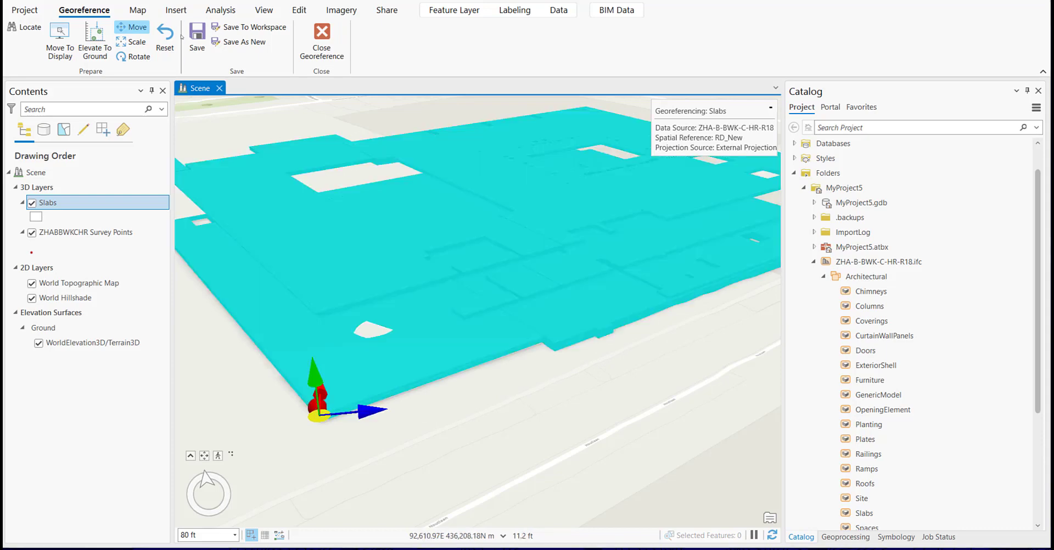
click(187, 36)
click(563, 292)
Close georeferencing, delete the BldgLevel <= 2 query, and remove the Slabs layer
click(324, 42)
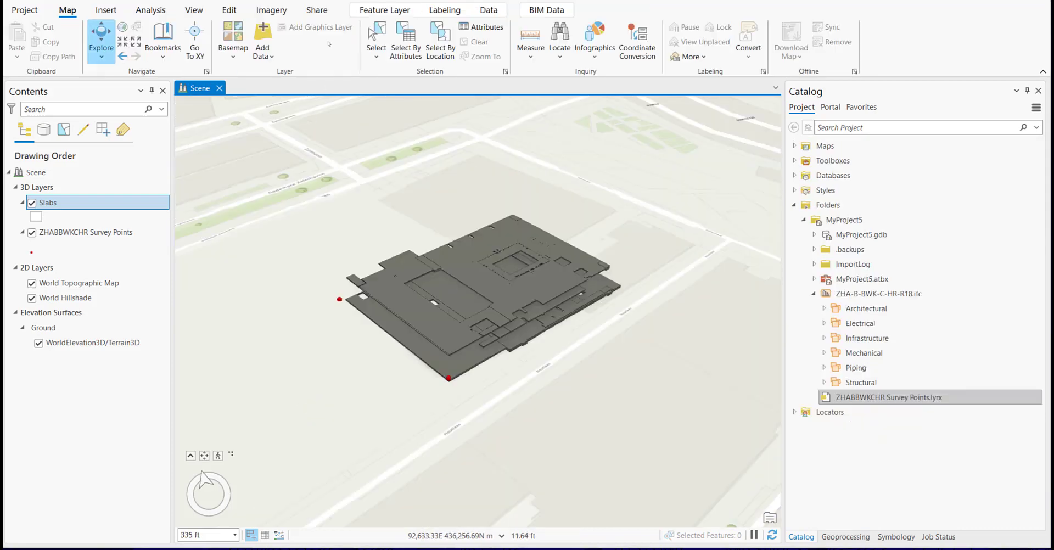
double_click(47, 203)
click(447, 232)
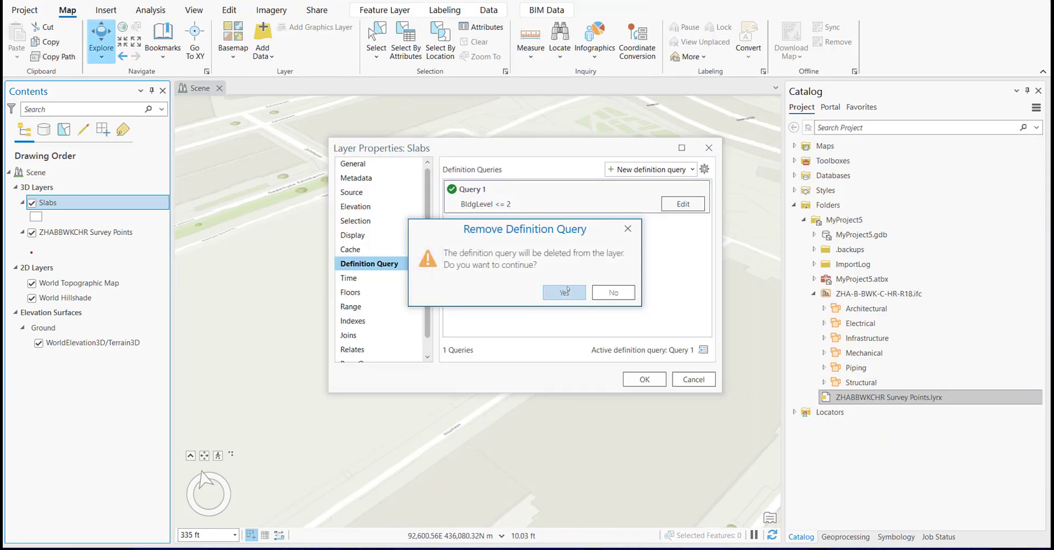
right_click(62, 203)
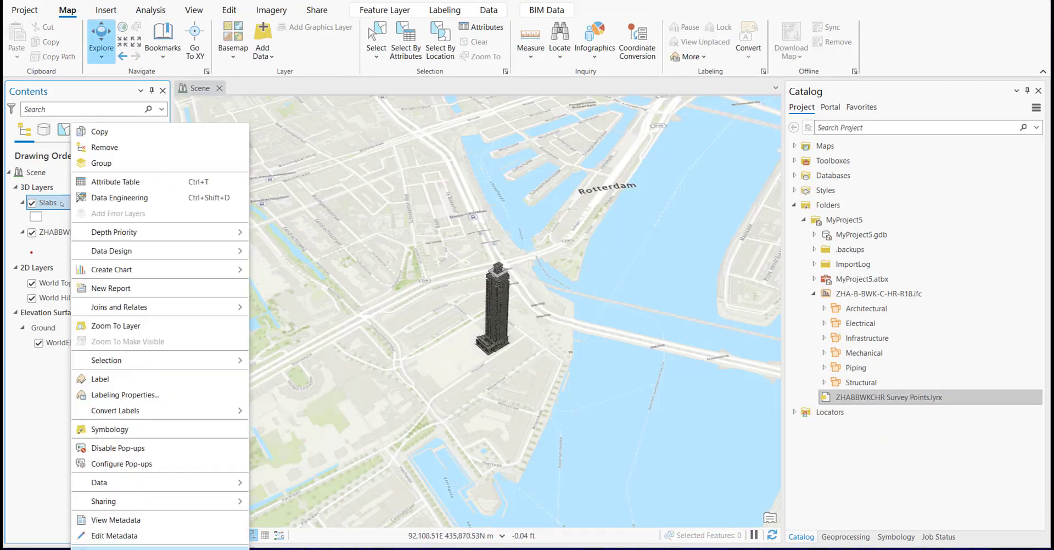
click(104, 147)
Add the whole ZHA-B-BWK-C-HR-R18.ifc building model to the current map
click(860, 294)
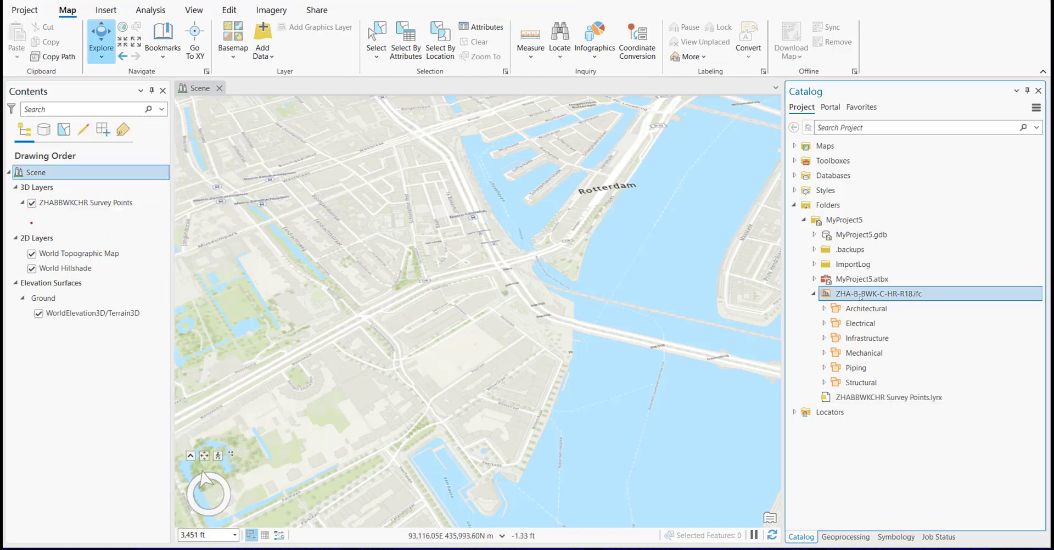
right_click(859, 297)
click(747, 305)
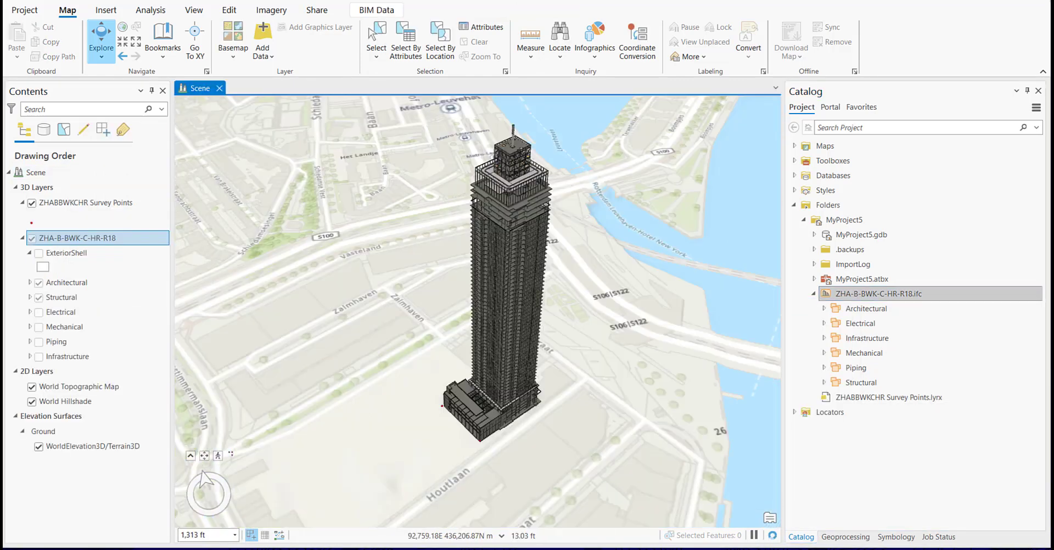